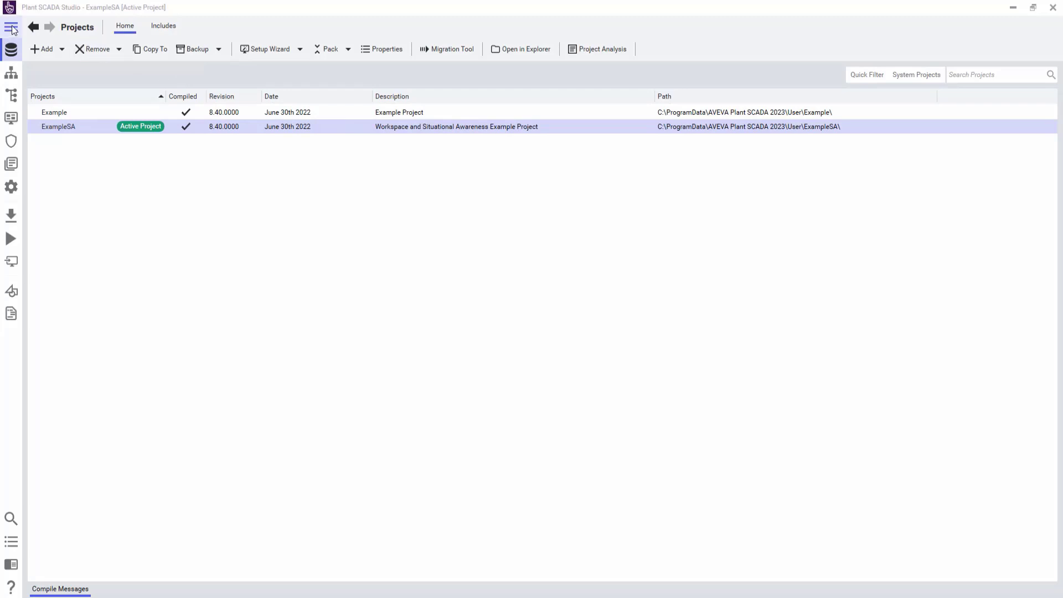
Expand the navigation menu and browse the Topology, System Model and Visualization views.
click(11, 26)
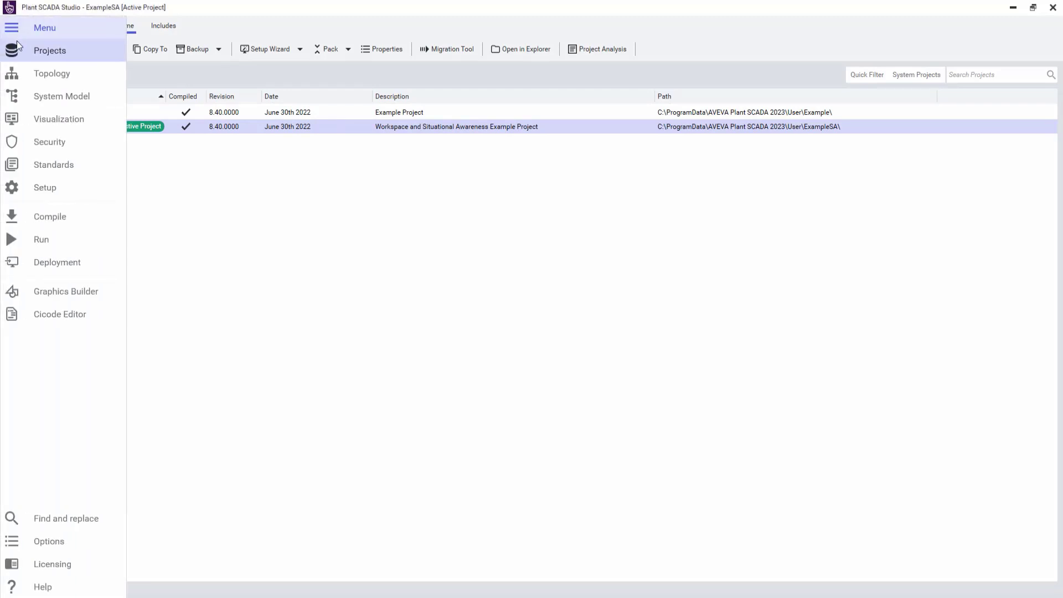
click(38, 72)
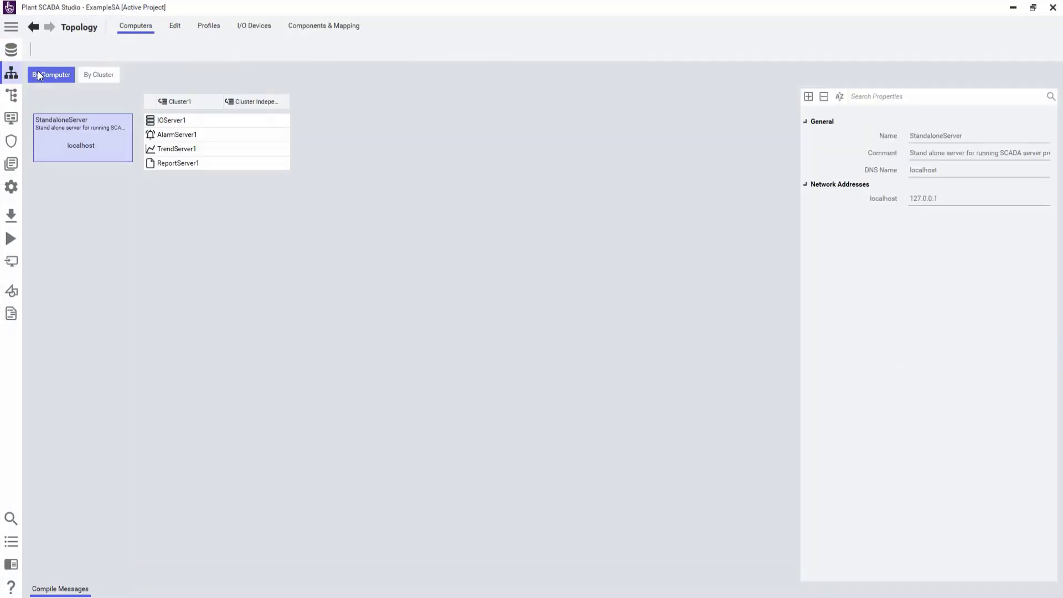
click(12, 98)
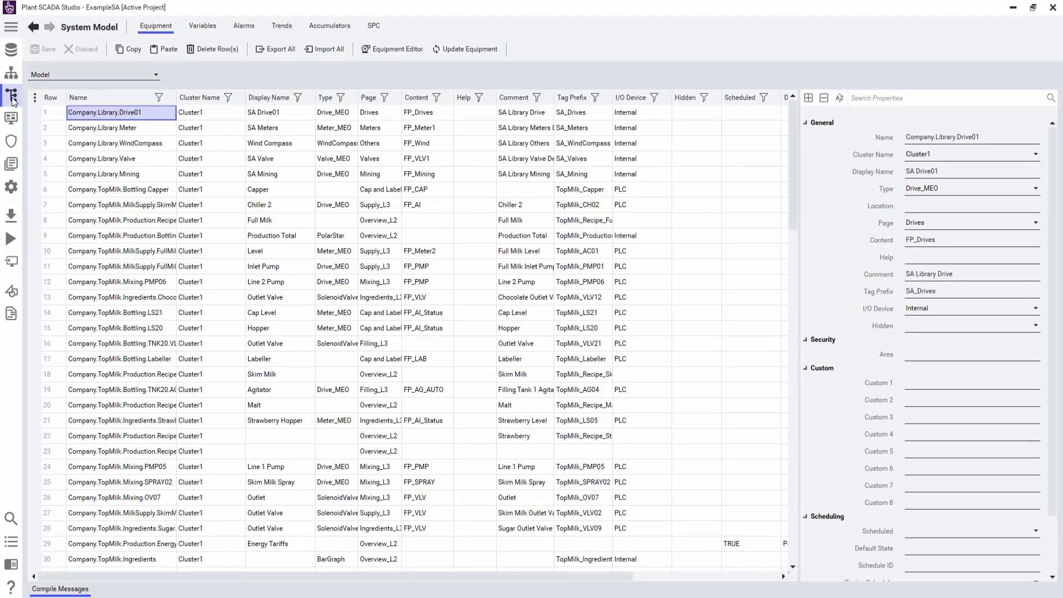
click(11, 122)
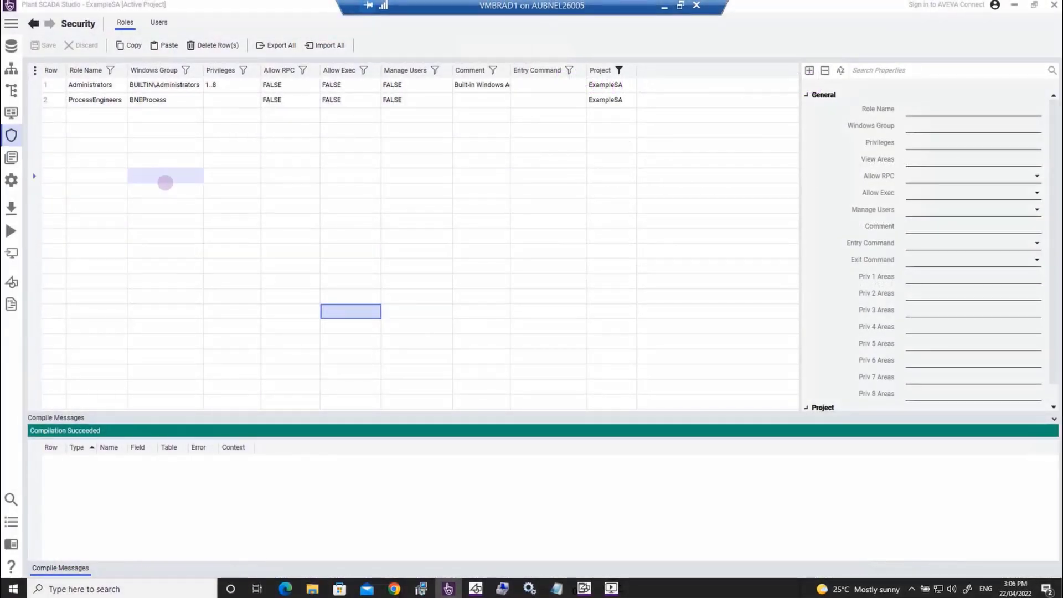
click(94, 100)
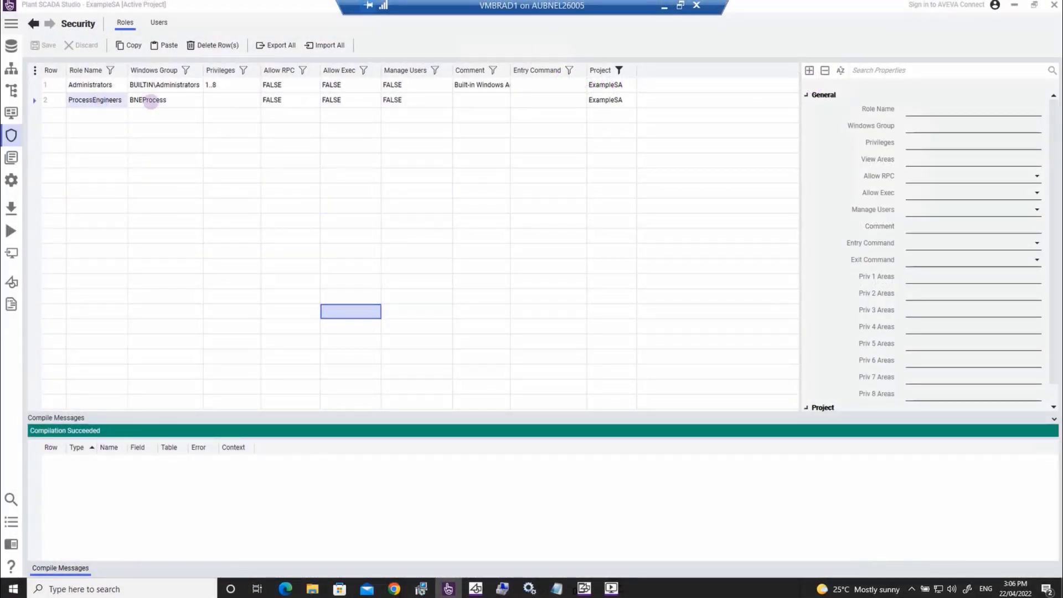
click(201, 142)
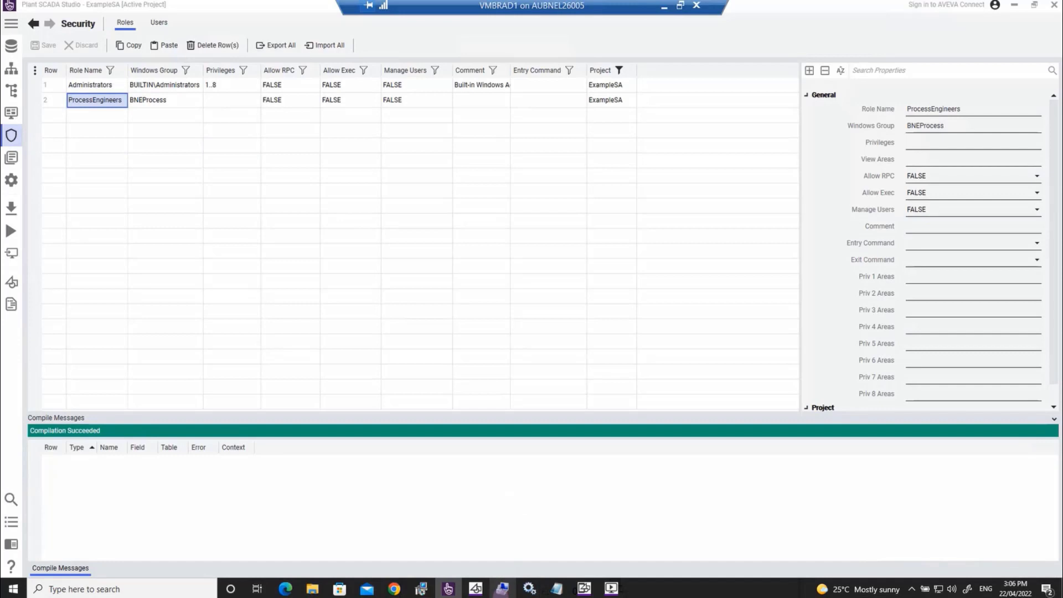
click(502, 588)
double_click(532, 398)
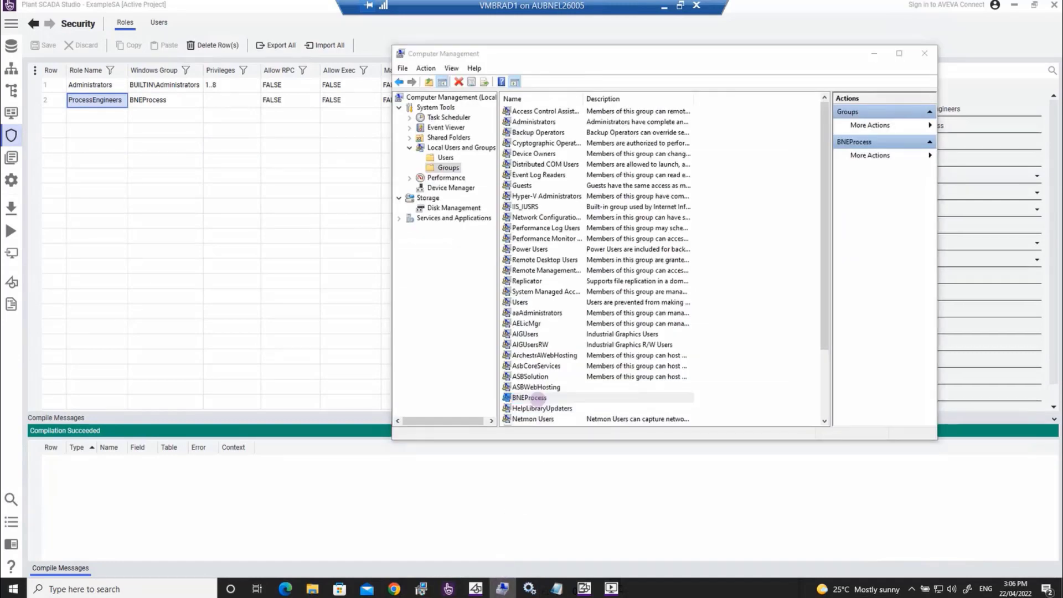
click(598, 276)
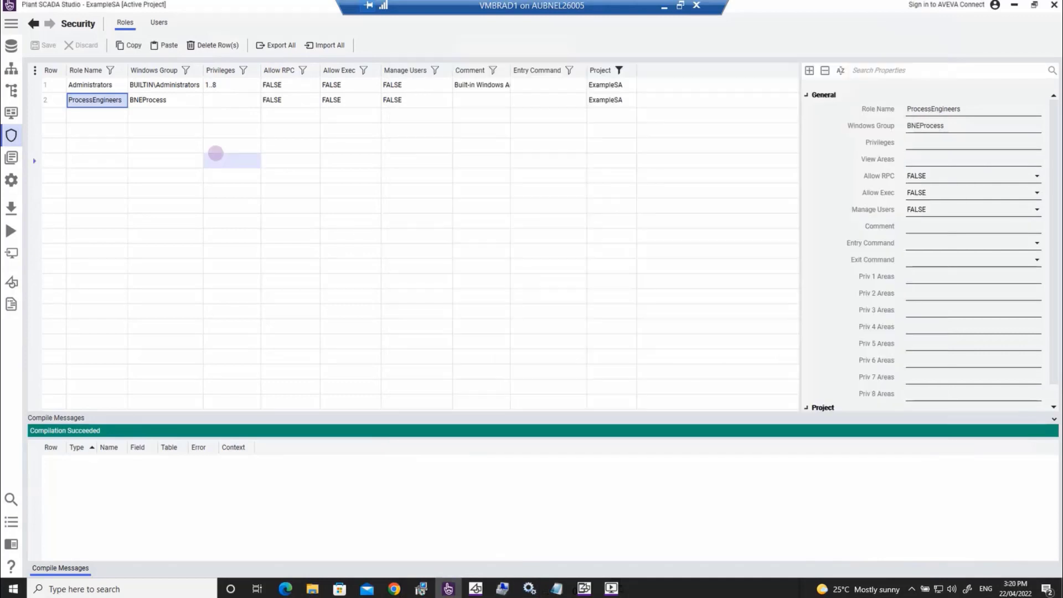
click(11, 91)
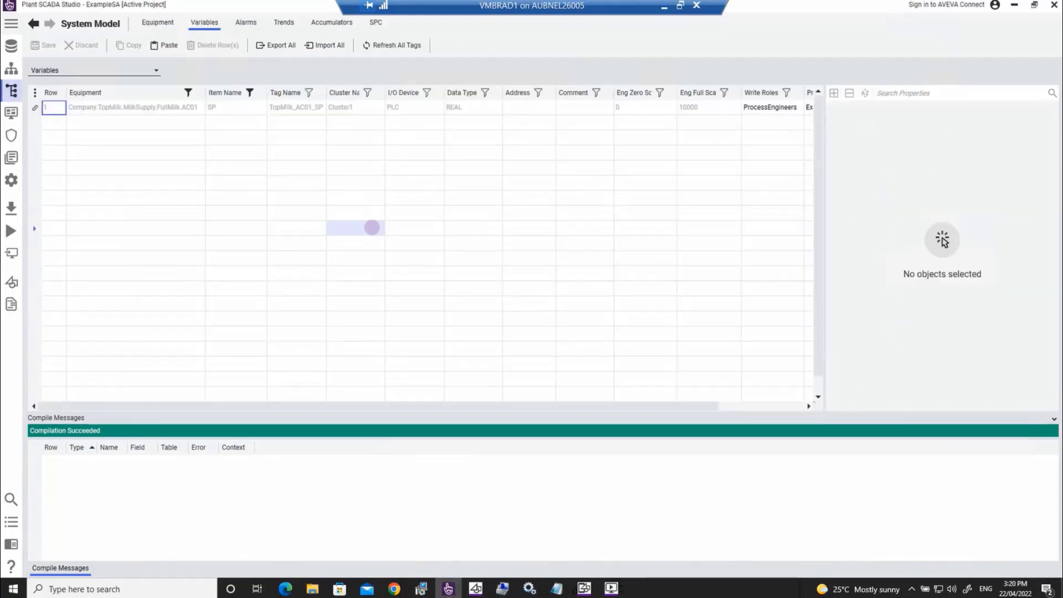
Select the Write Roles cell of the AC01 SP tag, restricted to ProcessEngineers.
click(770, 108)
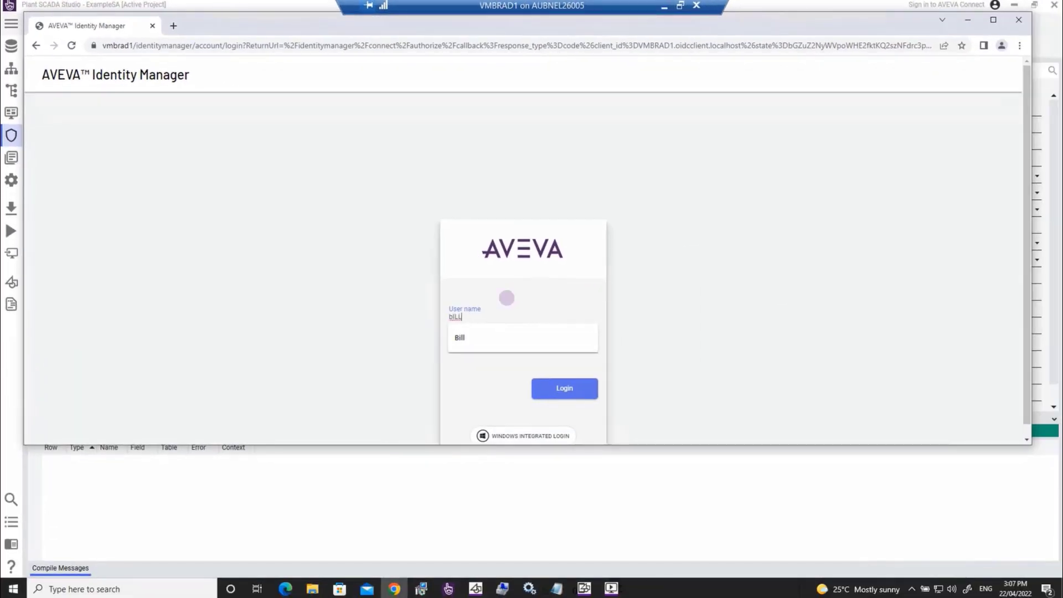
Sign in to Identity Manager with the suggested user name and the account password.
click(468, 338)
click(467, 344)
text(•••••)
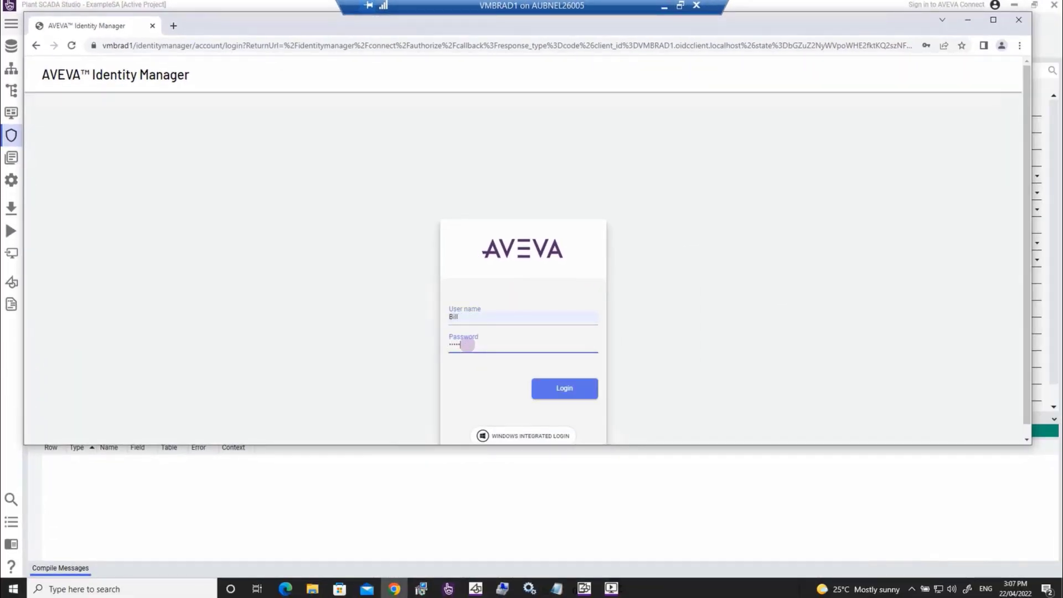
key(Return)
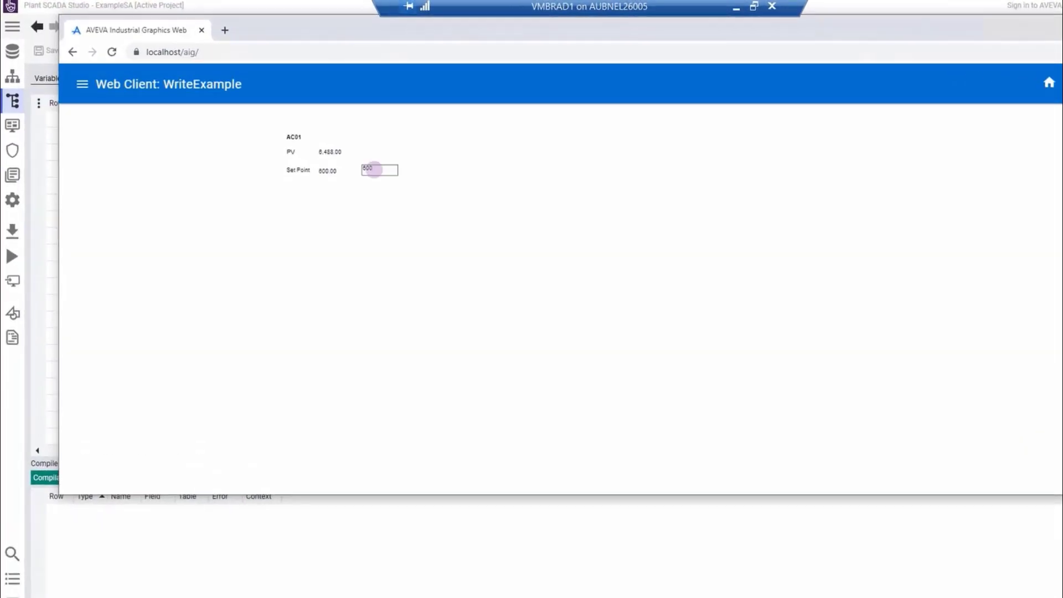
Change the AC01 tank set point from 600 to 500 using the keypad.
click(380, 168)
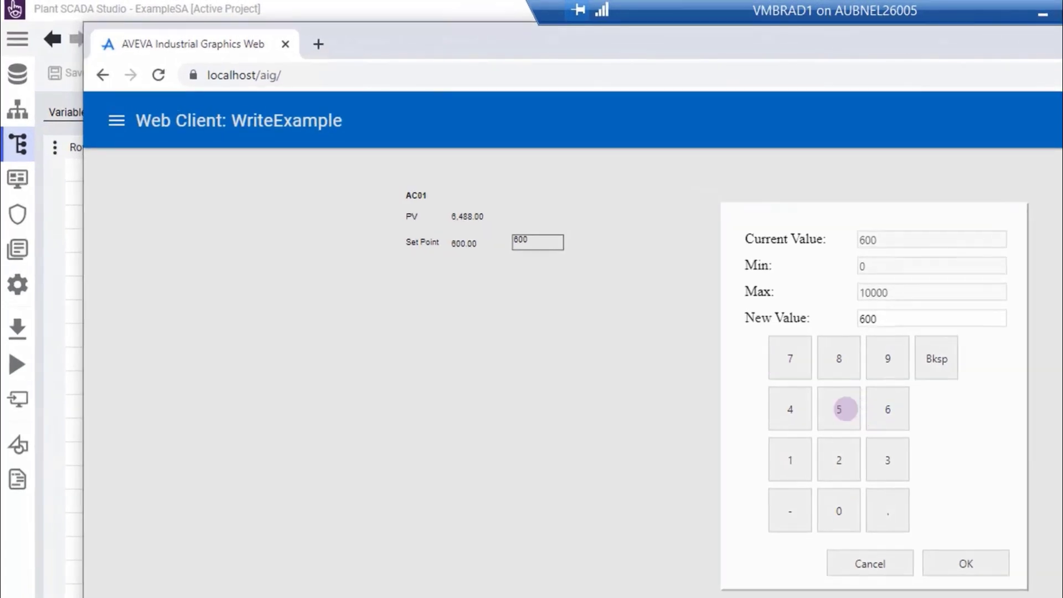
click(845, 409)
click(839, 510)
click(955, 559)
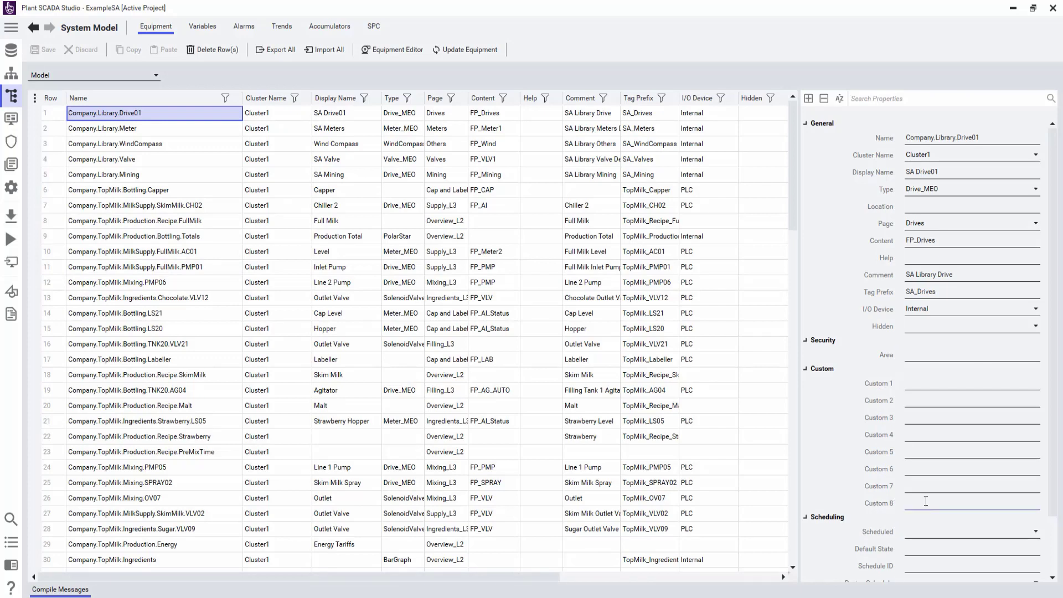
click(156, 75)
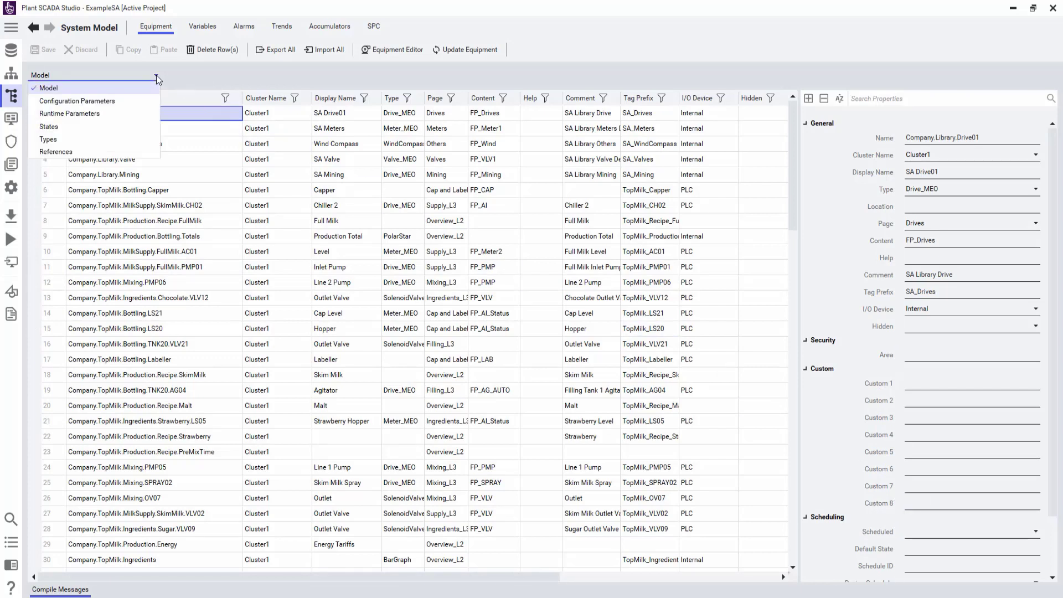
click(117, 103)
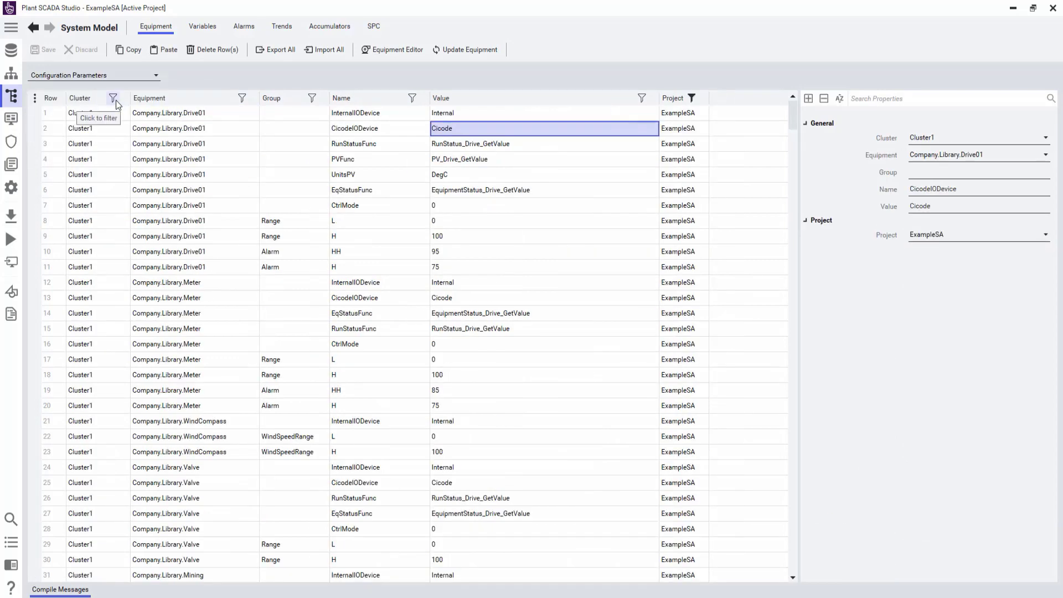
click(187, 117)
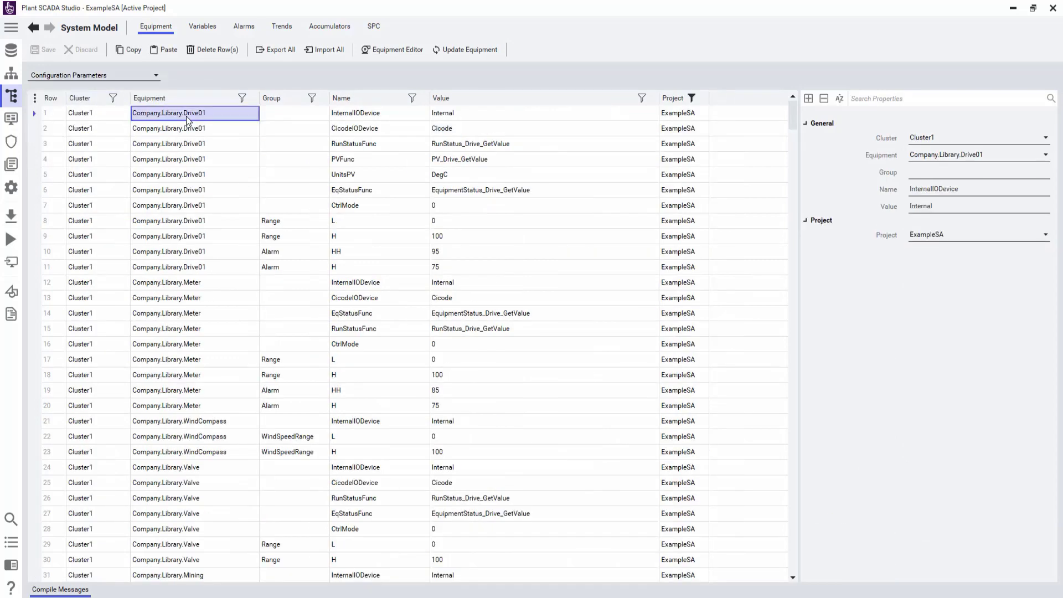
drag(363, 118, 447, 120)
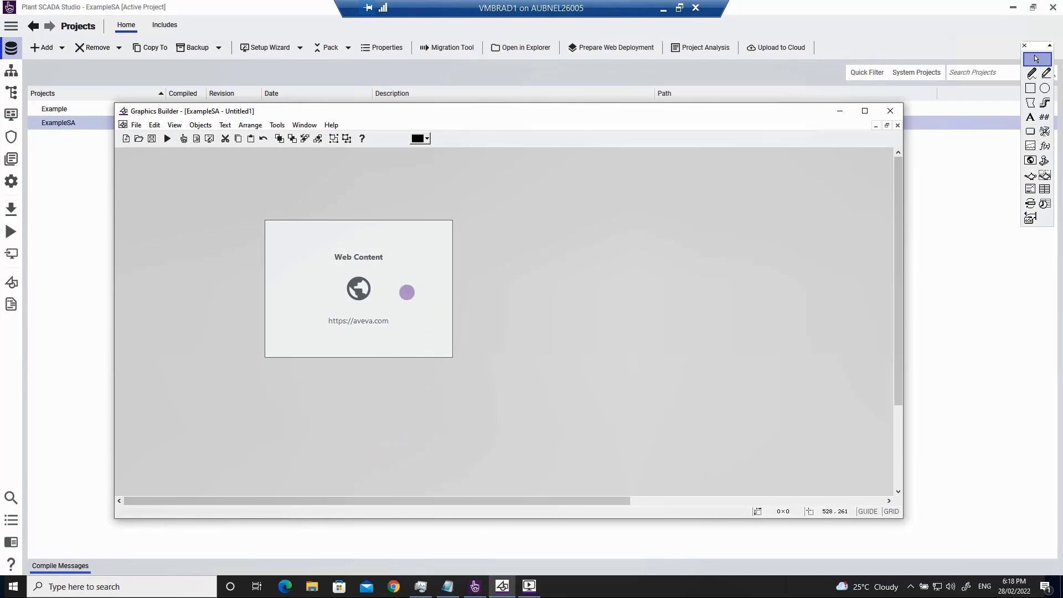
drag(406, 290, 526, 369)
double_click(350, 278)
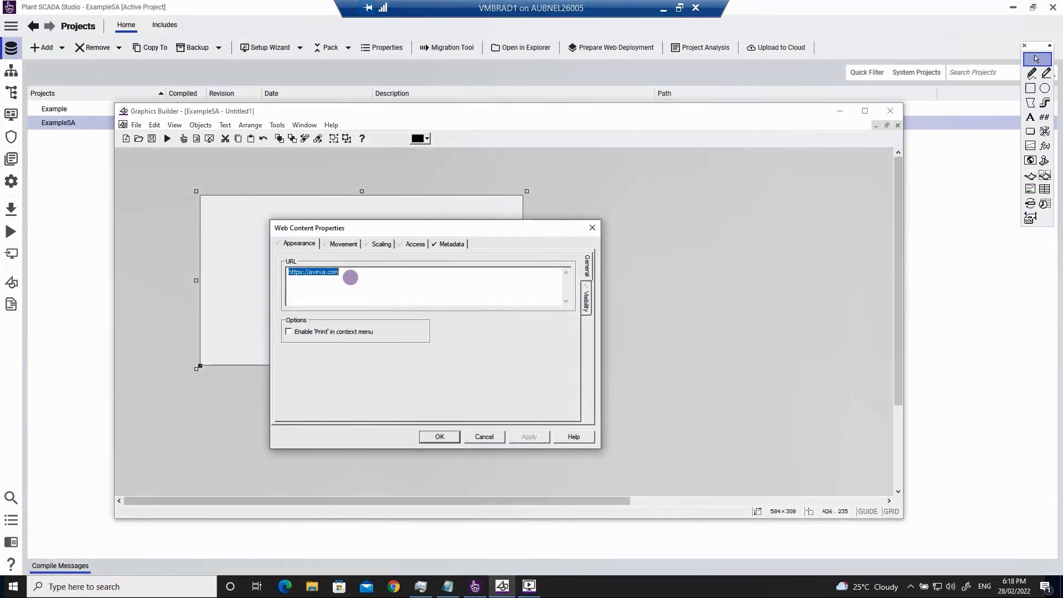
click(350, 277)
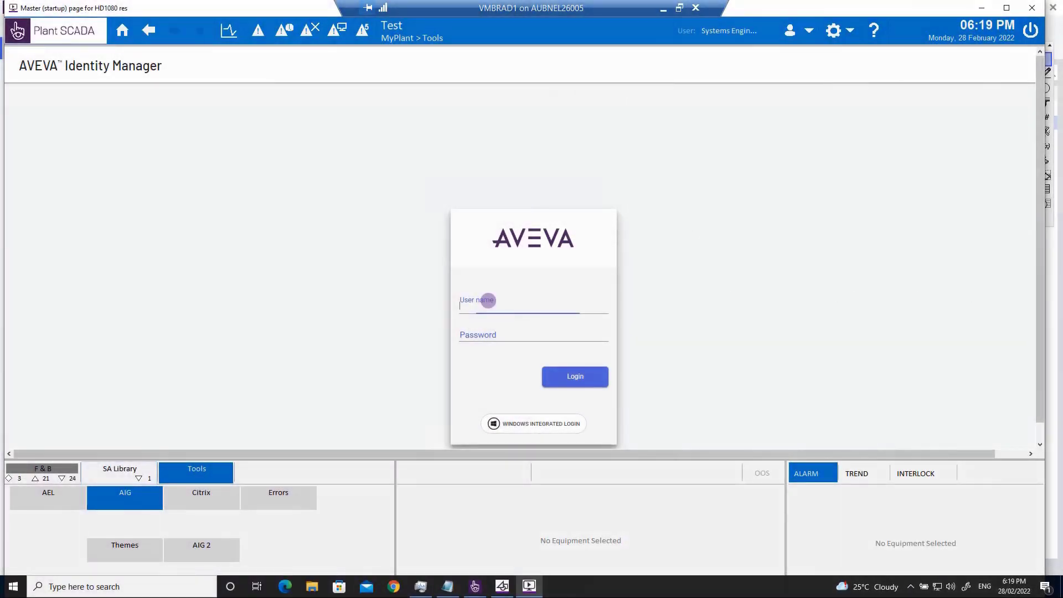
Log in to the embedded Identity Manager page with Windows Integrated Login.
click(487, 299)
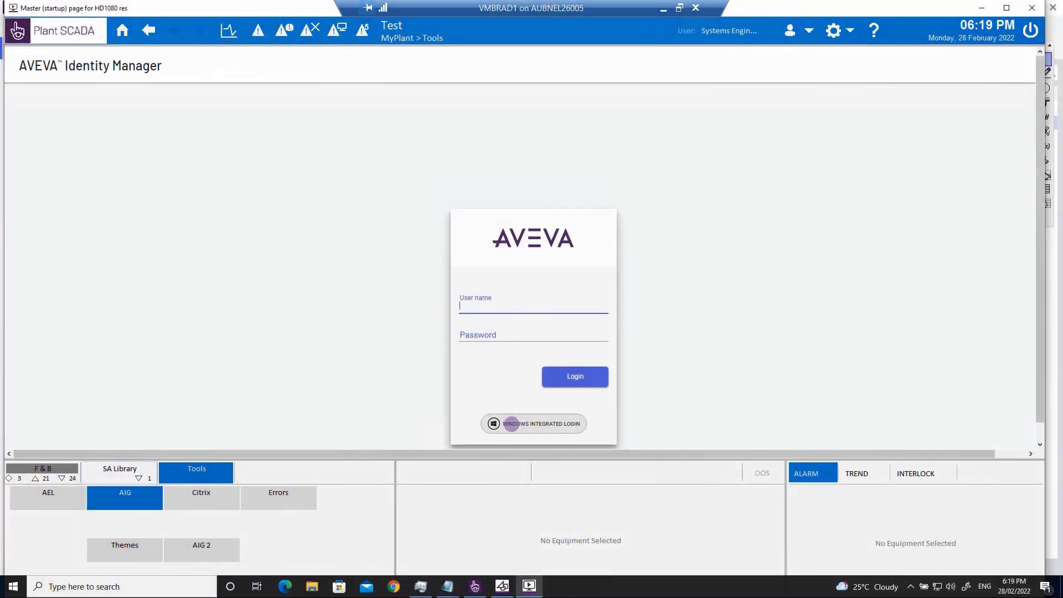
click(501, 424)
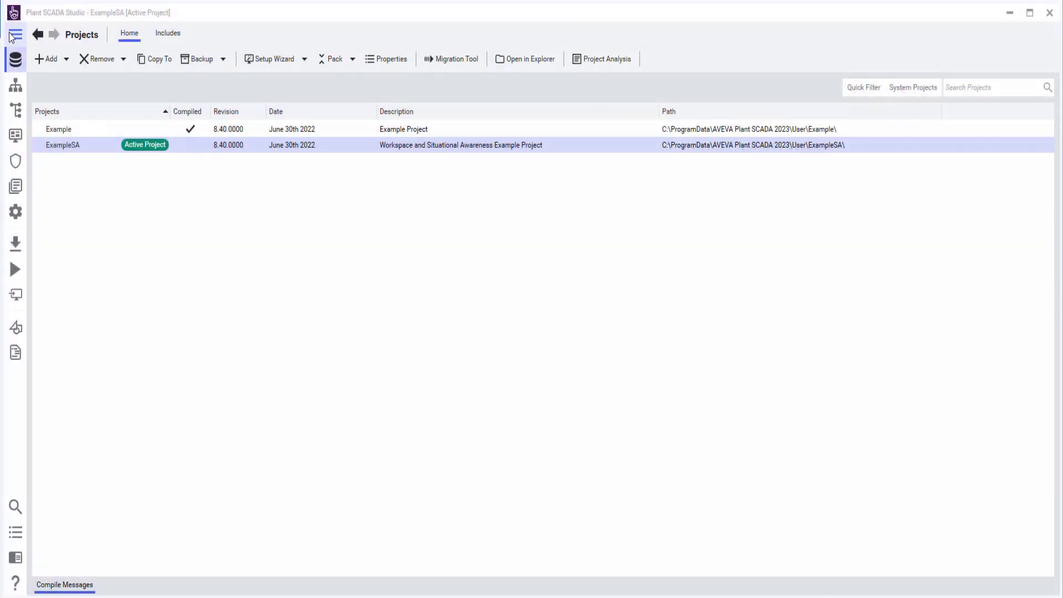
Expand the navigation menu and go to the Licensing area.
click(12, 35)
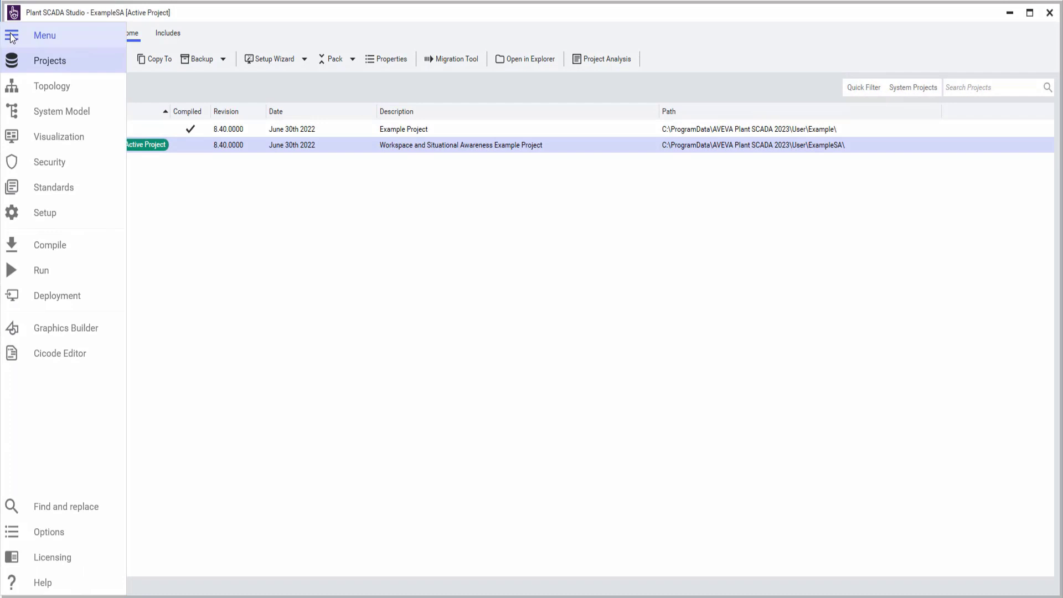
click(64, 563)
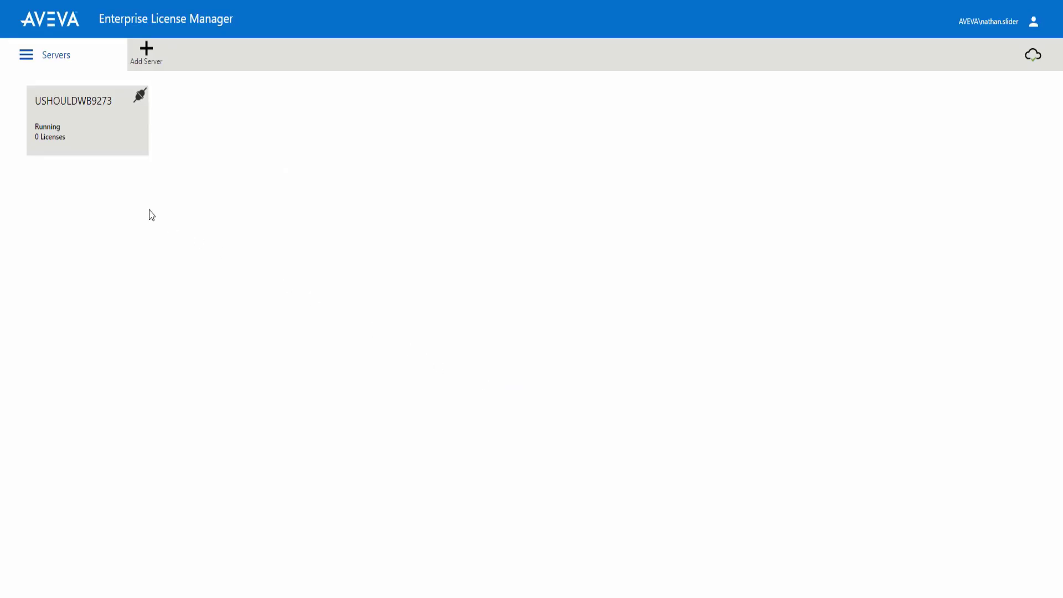
On the license server, add Server Unlimited Tags licenses with quantity 5 for activation.
click(50, 137)
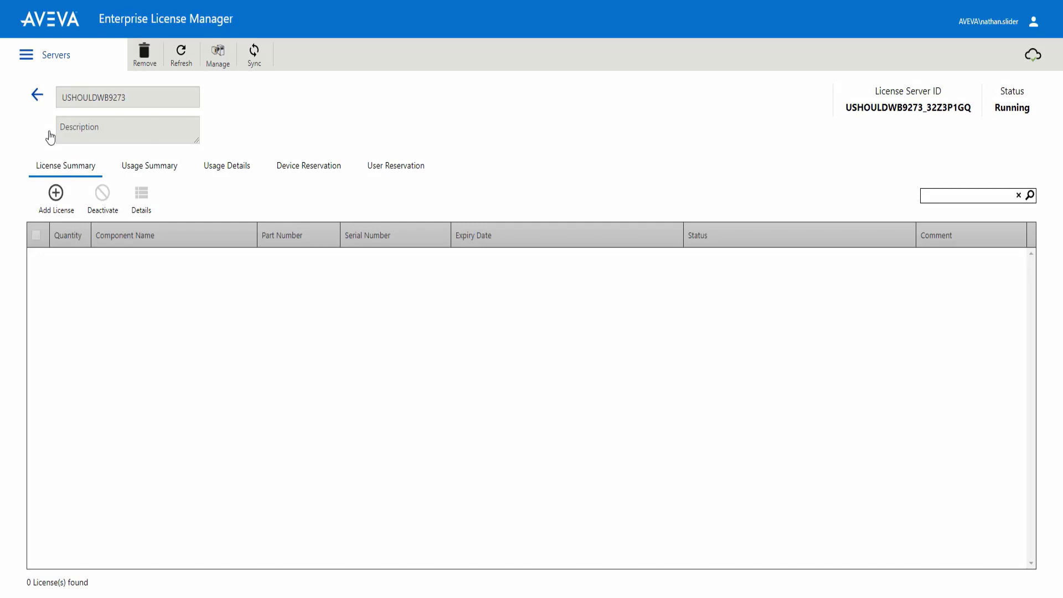
click(57, 209)
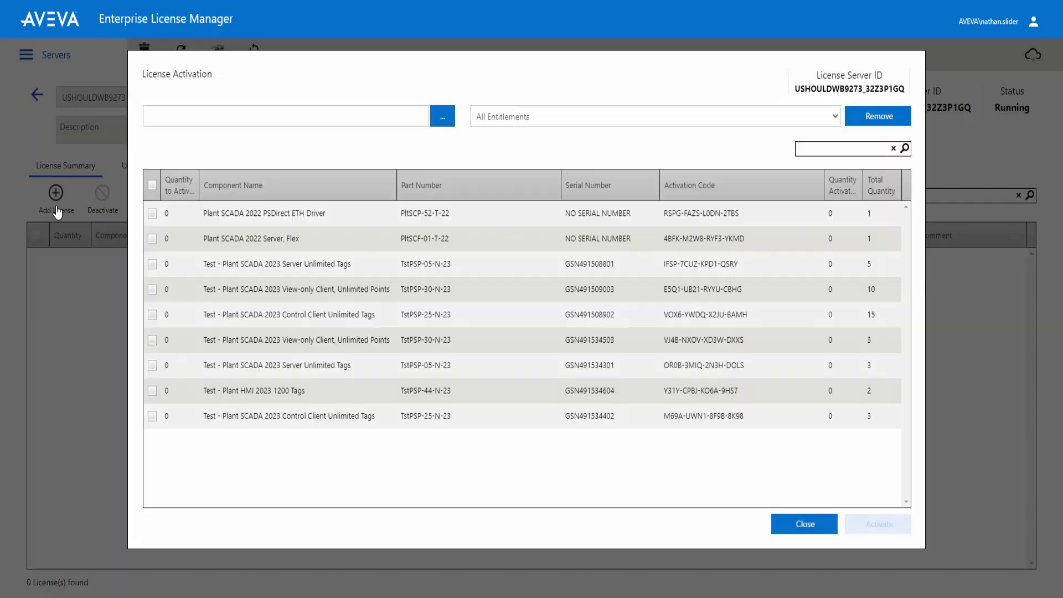
click(152, 264)
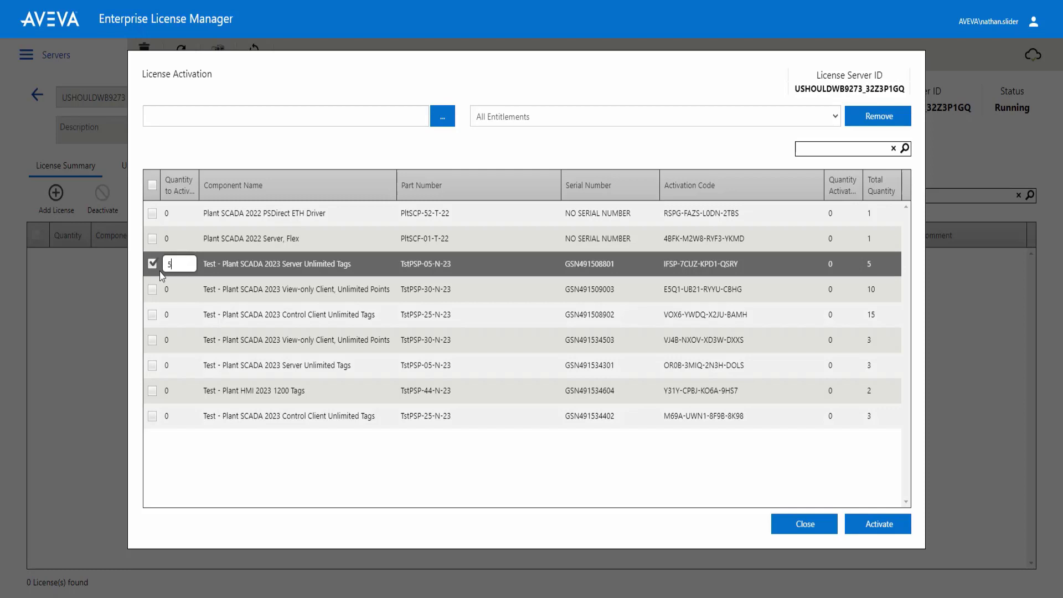